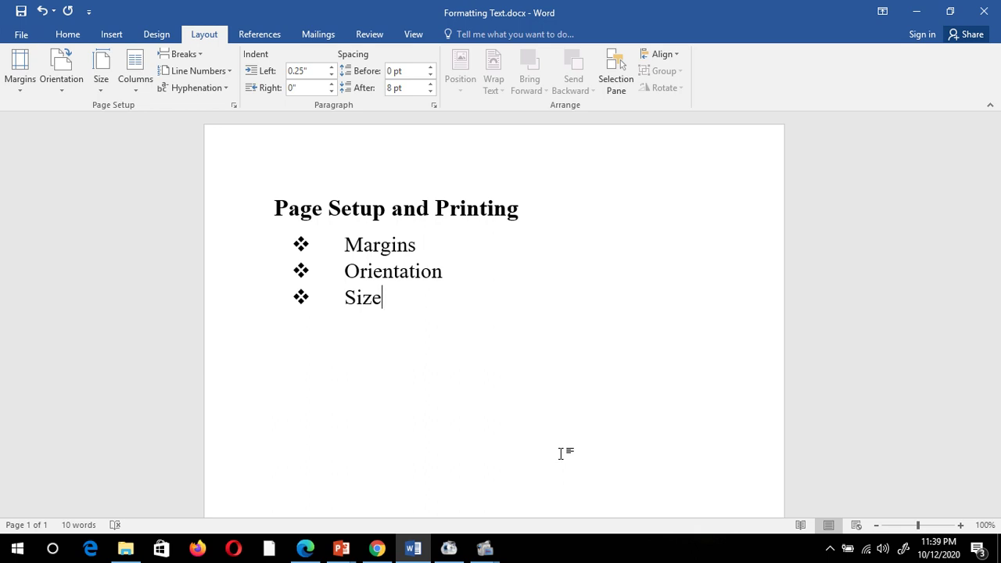
Apply the Narrow margin preset, 0.5" on every side, from the Layout tab's Margins gallery.
{"action": "left_click", "coordinate": [71, 36]}
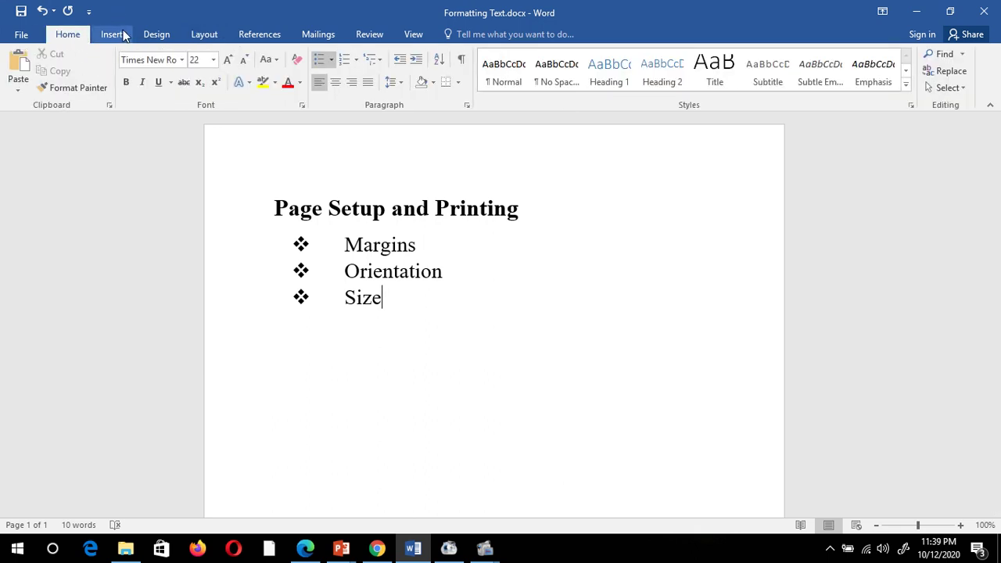
{"action": "left_click", "coordinate": [200, 35]}
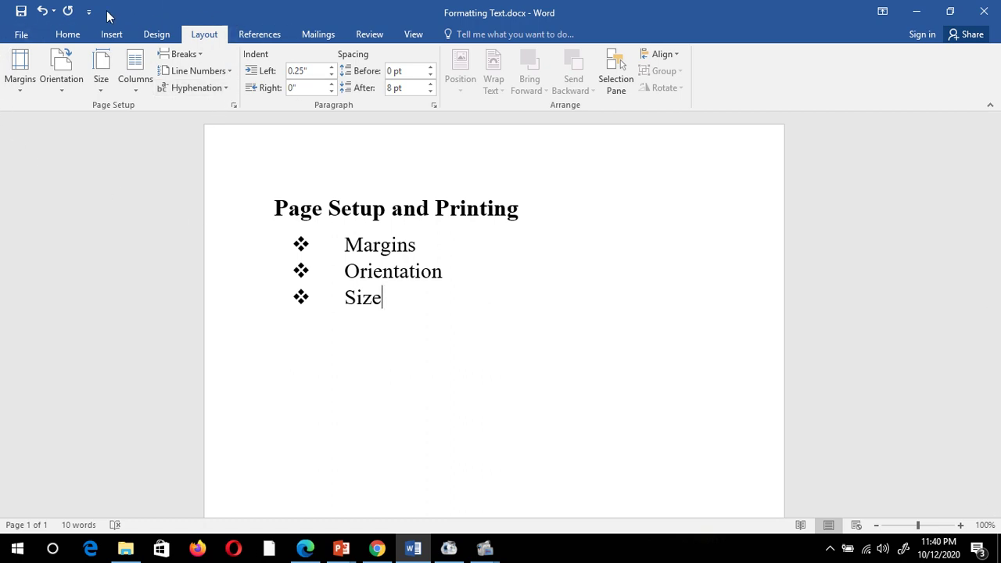
{"action": "left_click", "coordinate": [21, 92]}
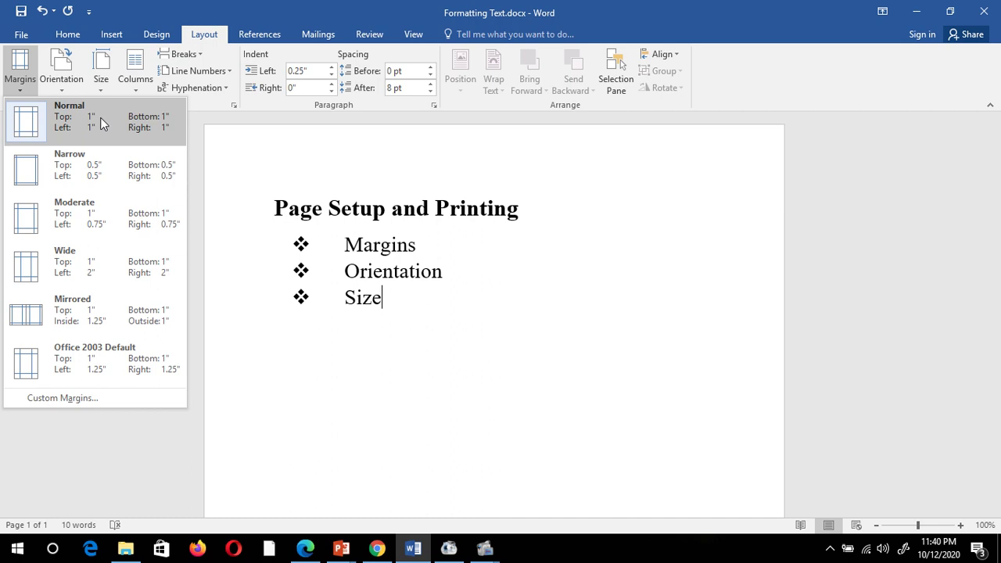
{"action": "left_click", "coordinate": [94, 166]}
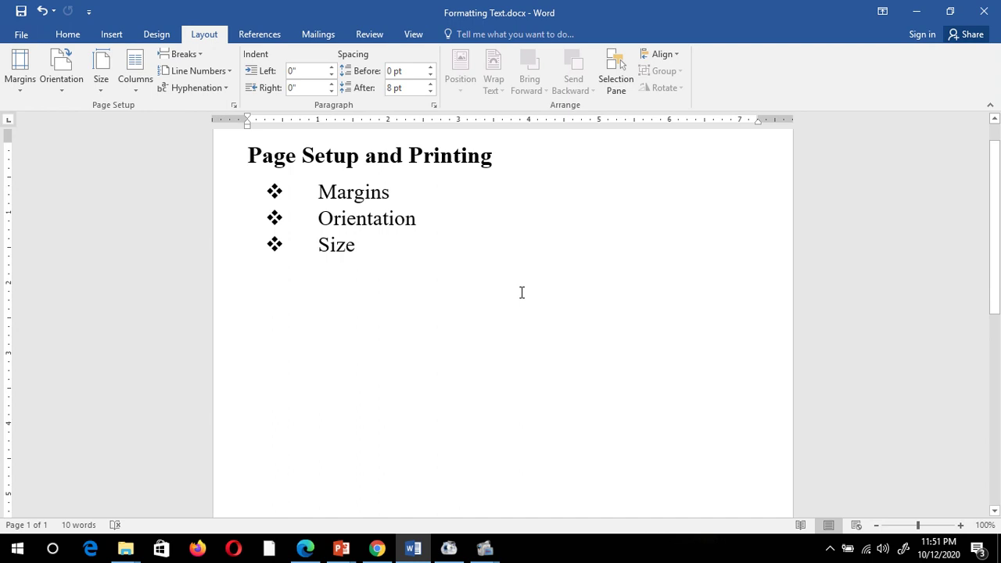
Apply the Wide margin preset: 1" top and bottom, 2" left and right.
{"action": "left_click", "coordinate": [30, 78]}
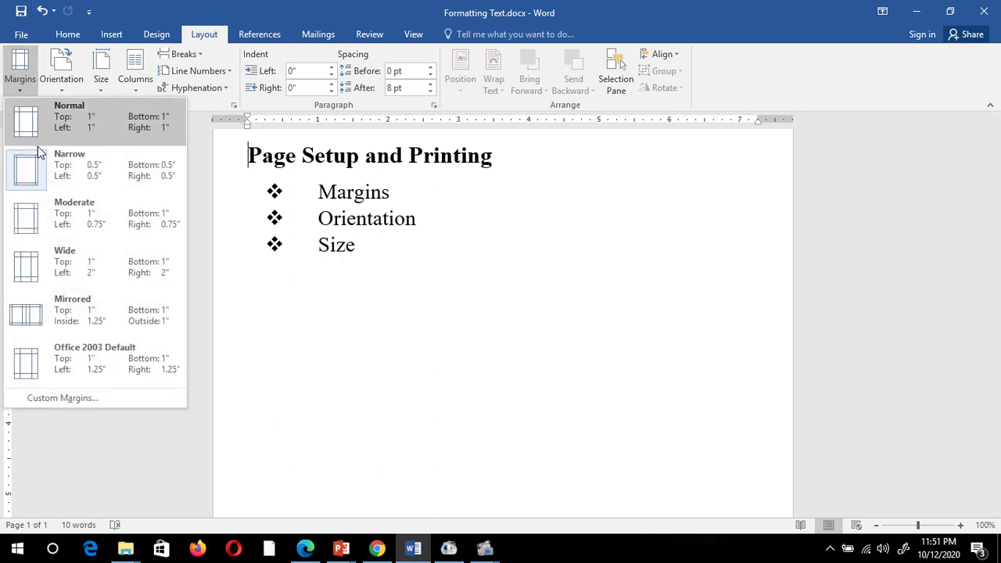
{"action": "left_click", "coordinate": [67, 270]}
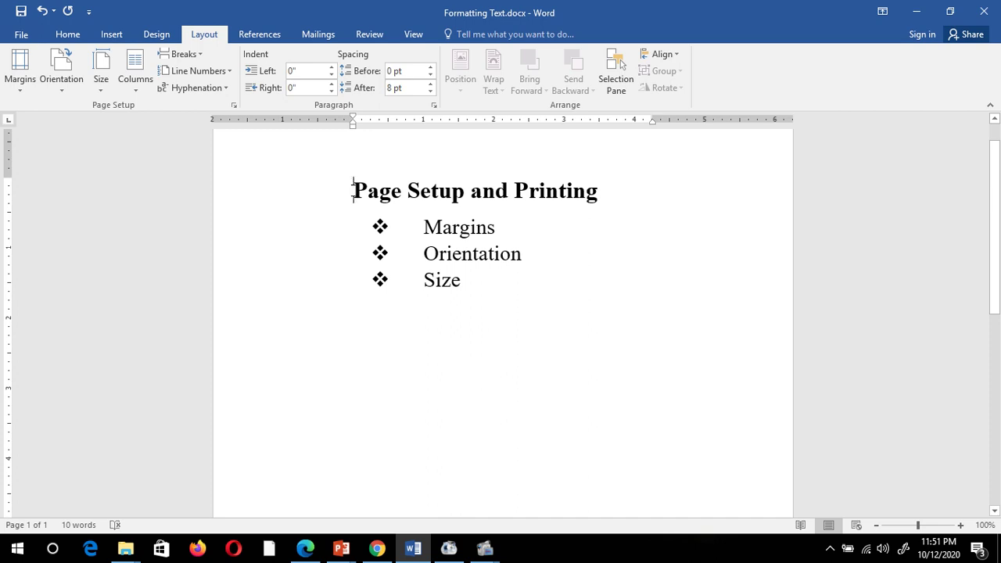
{"action": "left_click", "coordinate": [30, 88]}
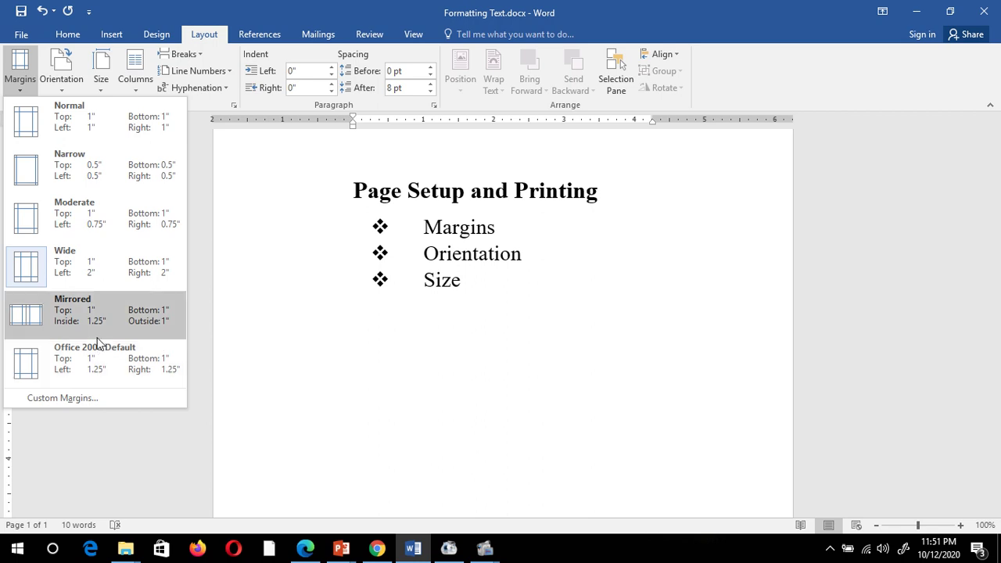
Open Custom Margins in Page Setup and raise the top margin to 2.7".
{"action": "left_click", "coordinate": [62, 399]}
{"action": "left_click_drag", "start_coordinate": [469, 68], "coordinate": [336, 53]}
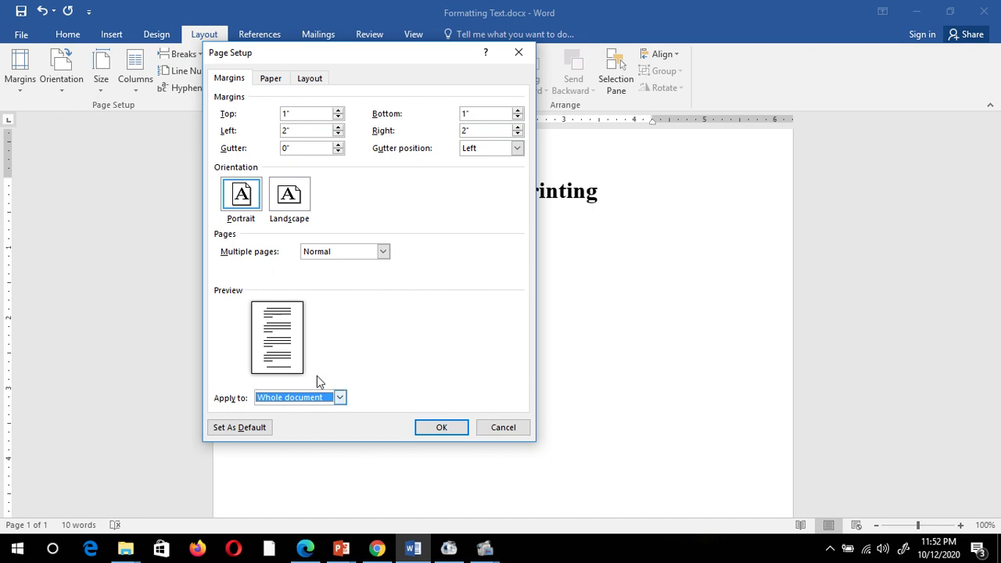
{"action": "left_click", "coordinate": [339, 111]}
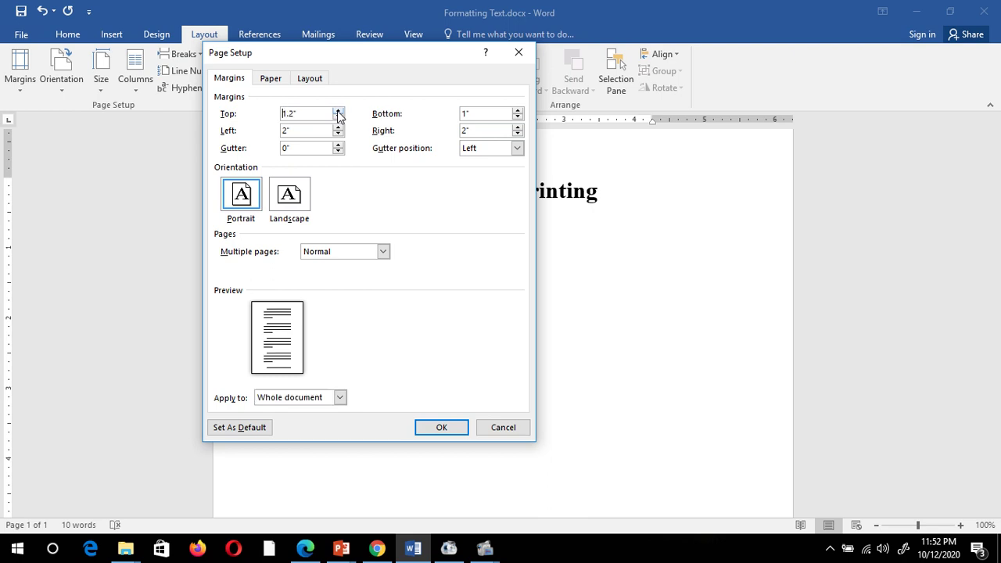
{"action": "left_click_drag", "start_coordinate": [339, 114], "coordinate": [338, 114]}
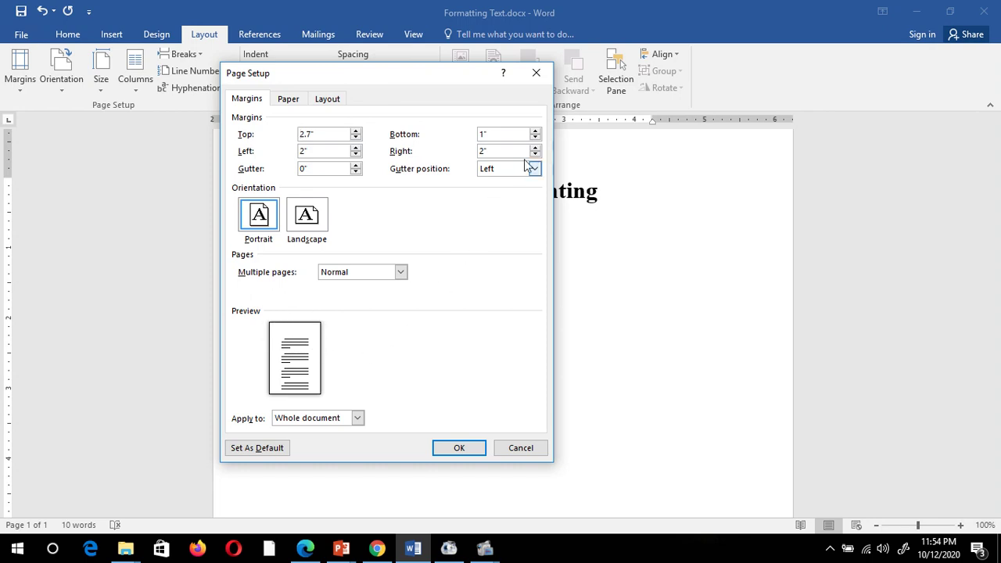
Set the bottom margin to 1.8", left to 1.9" and right to 1.3".
{"action": "left_click", "coordinate": [535, 139]}
{"action": "left_click", "coordinate": [536, 138]}
{"action": "left_click", "coordinate": [535, 138]}
{"action": "left_click", "coordinate": [534, 132]}
{"action": "left_click", "coordinate": [535, 132]}
{"action": "left_click", "coordinate": [535, 132]}
{"action": "left_click", "coordinate": [535, 132]}
{"action": "left_click", "coordinate": [535, 132]}
{"action": "left_click", "coordinate": [535, 132]}
{"action": "left_click", "coordinate": [534, 133]}
{"action": "left_click", "coordinate": [534, 132]}
{"action": "left_click", "coordinate": [356, 147]}
{"action": "left_click", "coordinate": [355, 147]}
{"action": "left_click", "coordinate": [355, 147]}
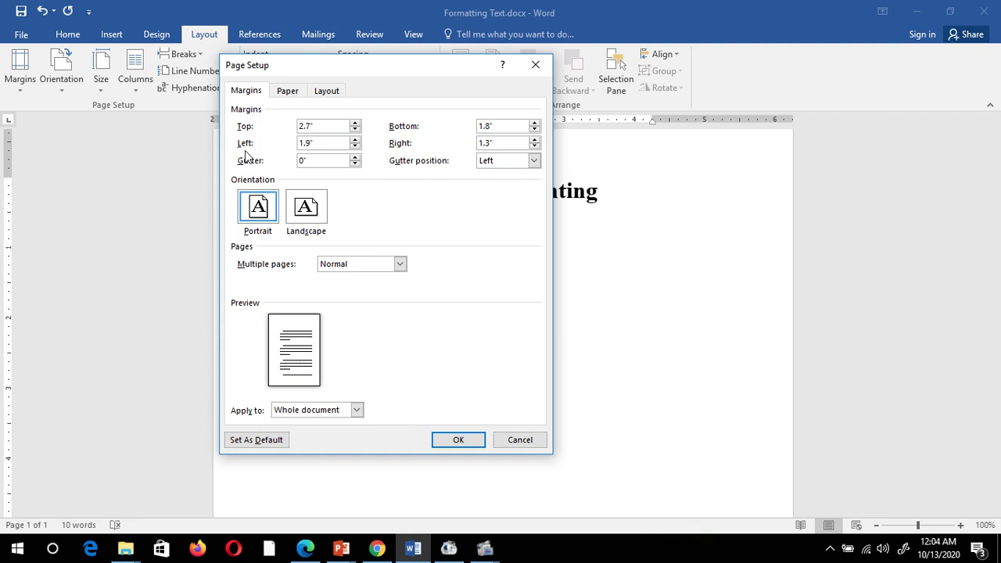
Increase the gutter width to 1" in Page Setup.
{"action": "left_click", "coordinate": [354, 157]}
{"action": "left_click", "coordinate": [354, 157]}
{"action": "left_click", "coordinate": [355, 157]}
{"action": "left_click", "coordinate": [355, 157]}
{"action": "left_click", "coordinate": [355, 157]}
{"action": "left_click", "coordinate": [355, 157]}
{"action": "left_click", "coordinate": [355, 157]}
{"action": "left_click", "coordinate": [355, 157]}
{"action": "left_click", "coordinate": [355, 157]}
{"action": "left_click", "coordinate": [355, 157]}
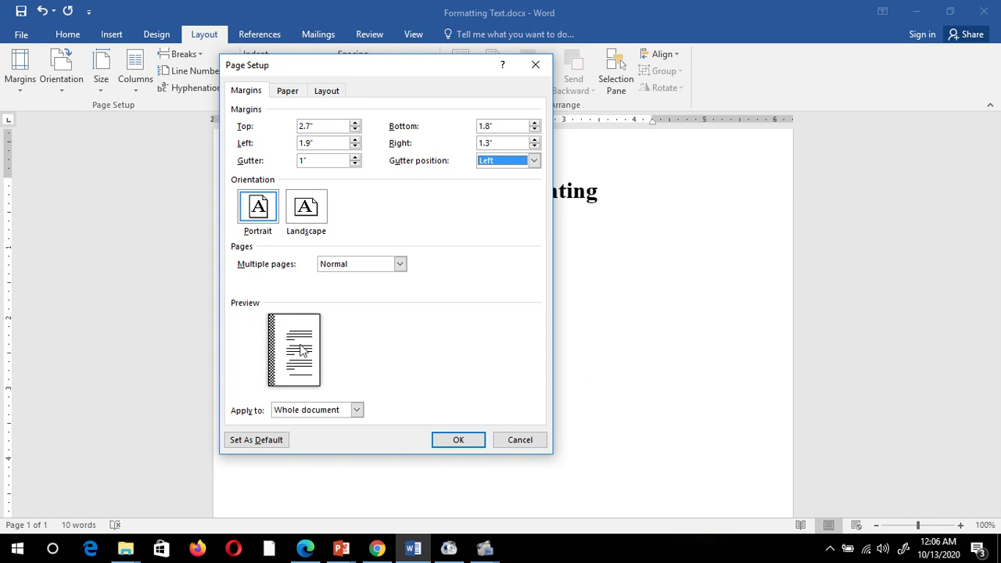
Try the Top gutter position, then set the gutter position back to Left.
{"action": "left_click", "coordinate": [533, 160]}
{"action": "left_click", "coordinate": [508, 183]}
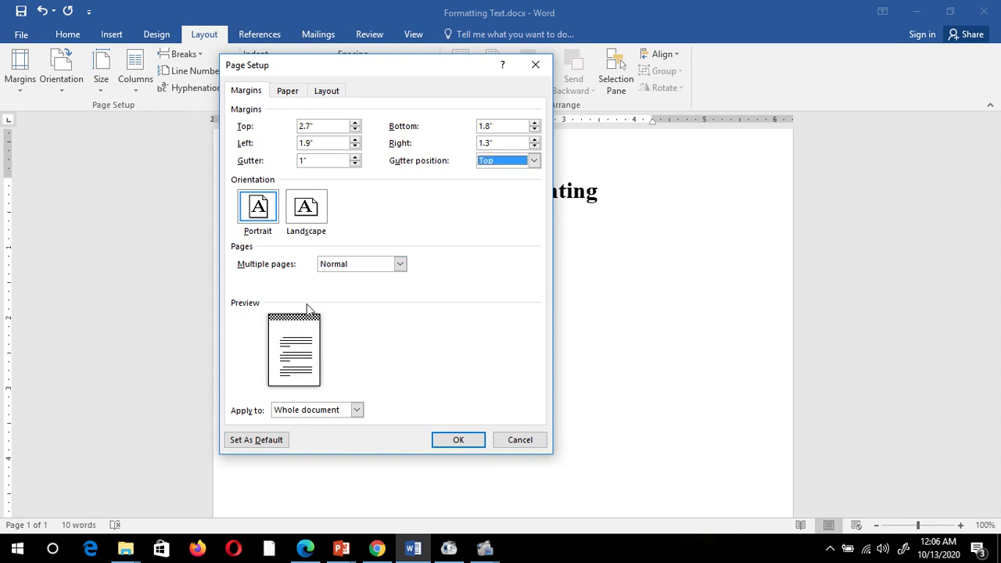
{"action": "left_click", "coordinate": [533, 161]}
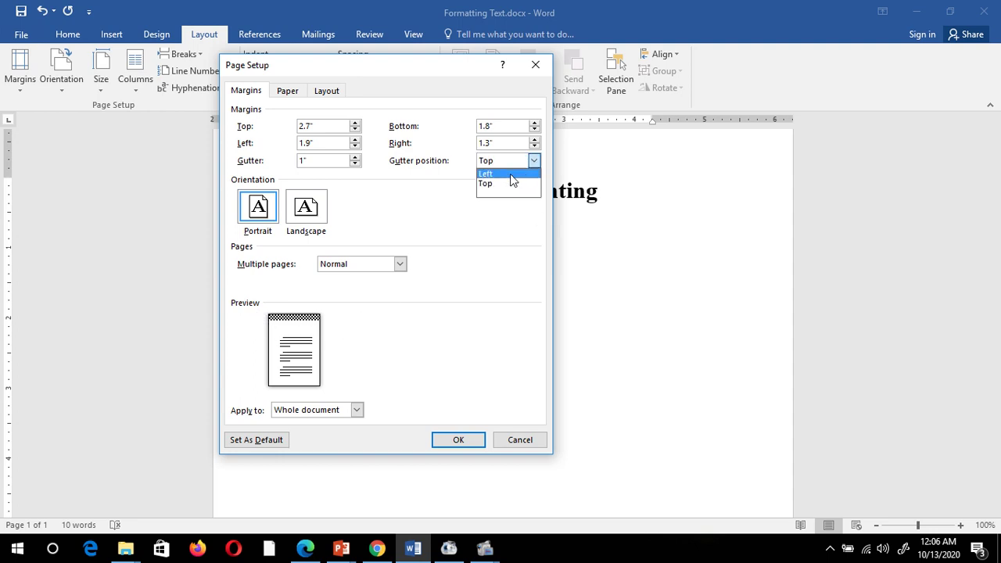
{"action": "left_click", "coordinate": [508, 173]}
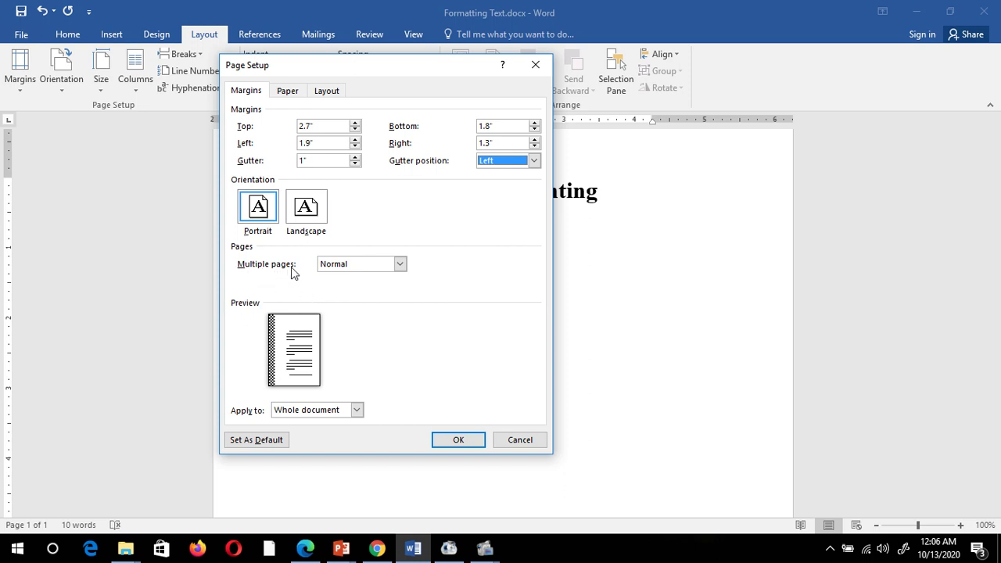
Set Multiple pages to Mirror margins (1.9" inside, 1.3" outside), keeping Portrait after trying Landscape.
{"action": "left_click", "coordinate": [400, 267]}
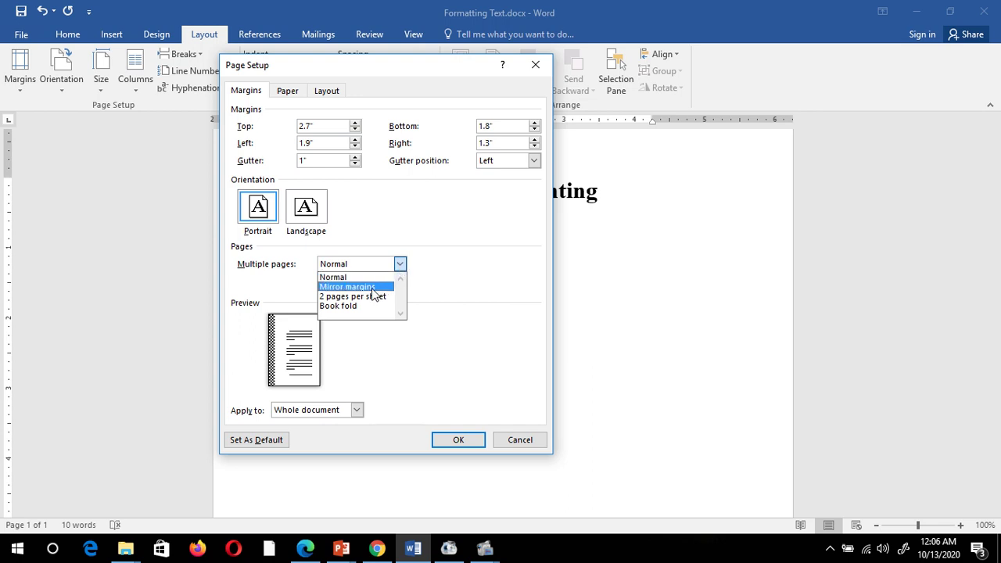
{"action": "left_click", "coordinate": [374, 287]}
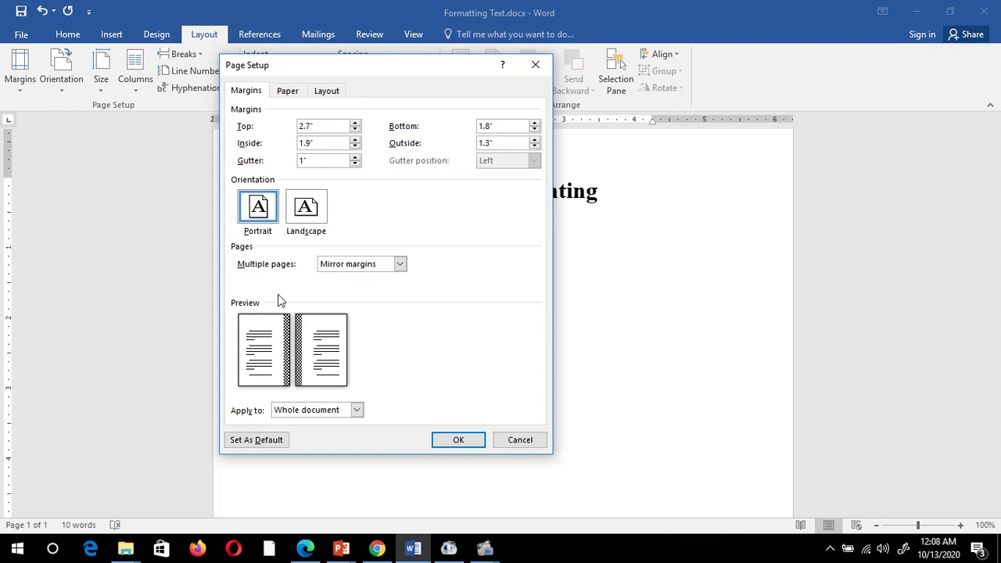
{"action": "left_click", "coordinate": [305, 216]}
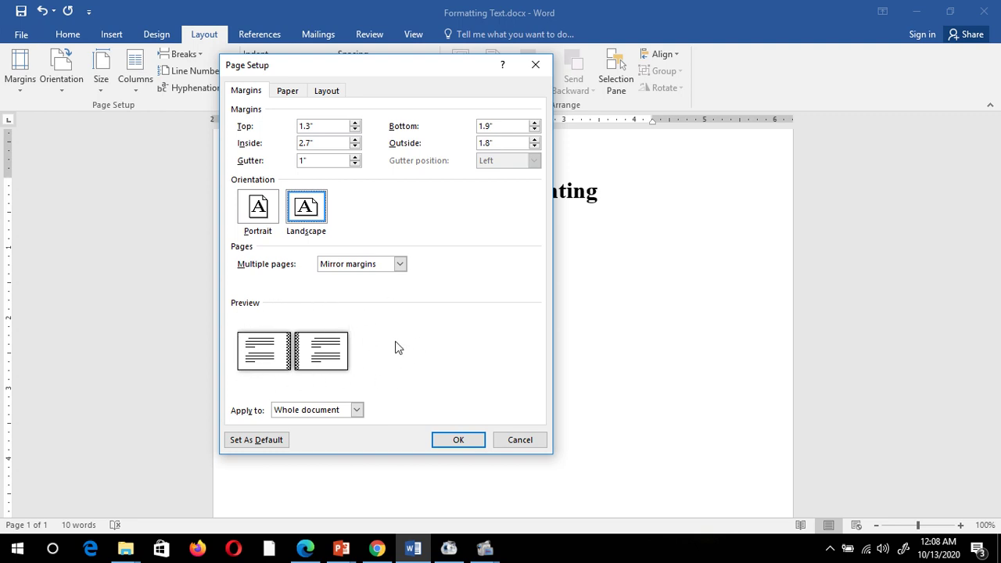
{"action": "left_click", "coordinate": [256, 219]}
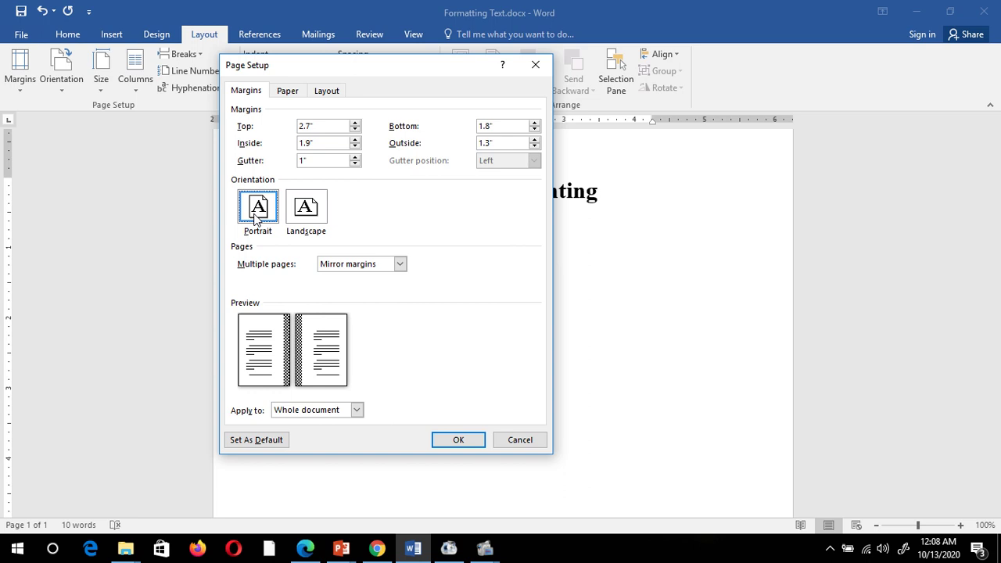
Apply the mirrored Page Setup, then toggle orientation to Landscape and back to Portrait.
{"action": "left_click", "coordinate": [453, 441]}
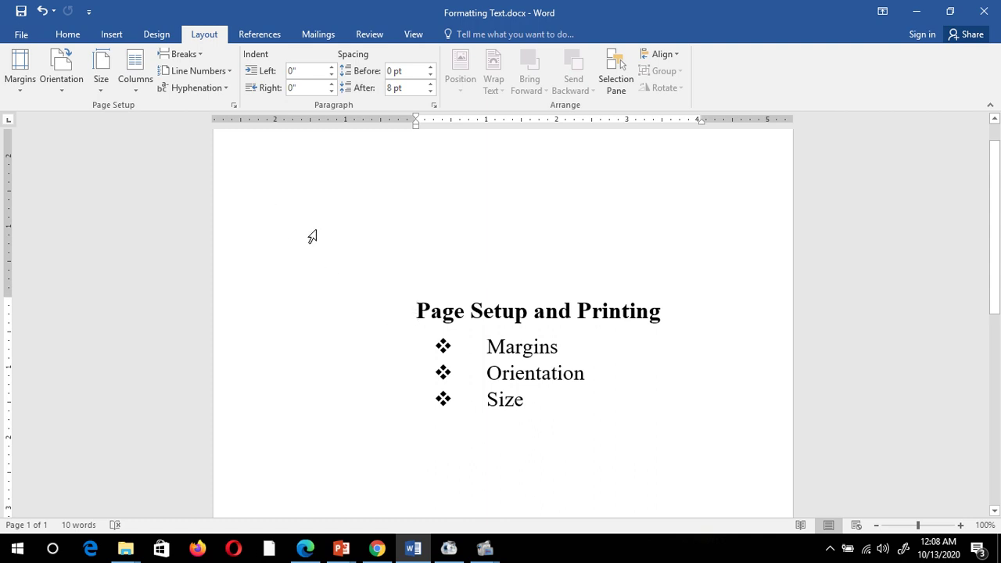
{"action": "left_click", "coordinate": [63, 95]}
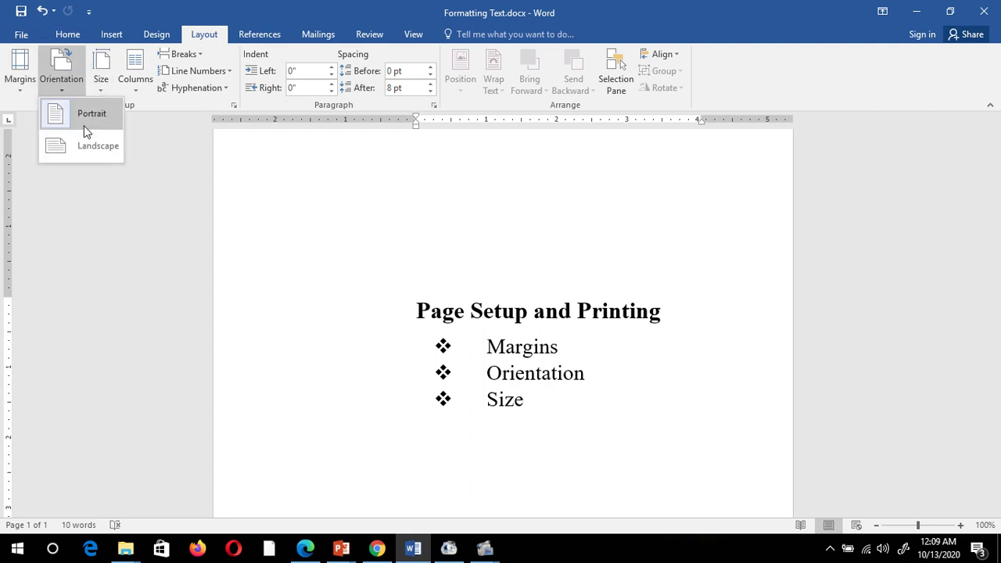
{"action": "left_click", "coordinate": [92, 153]}
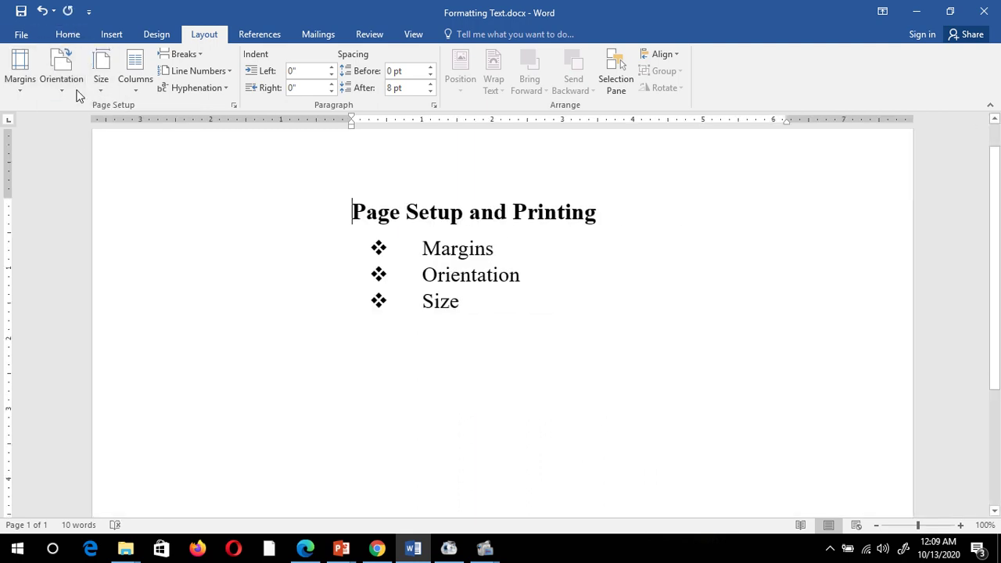
{"action": "left_click", "coordinate": [67, 82]}
{"action": "left_click", "coordinate": [77, 114]}
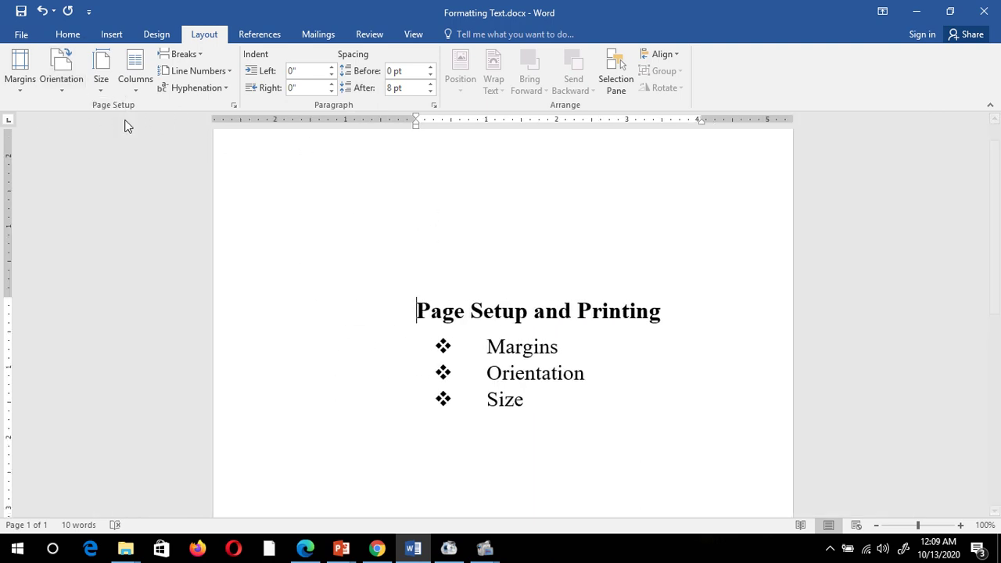
Try A3 paper, then switch the page to Legal size (8.5" x 14").
{"action": "left_click", "coordinate": [102, 86]}
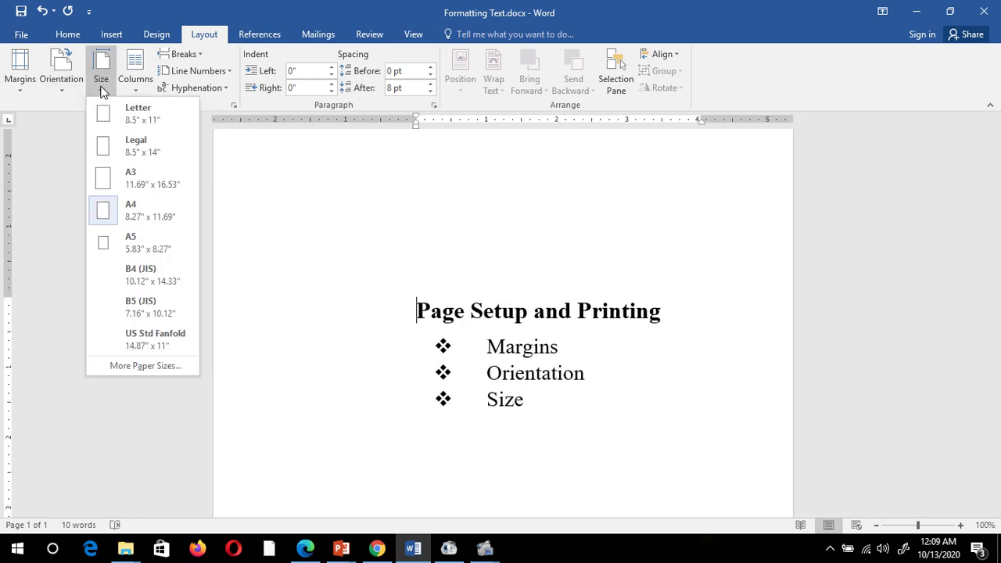
{"action": "left_click", "coordinate": [100, 88]}
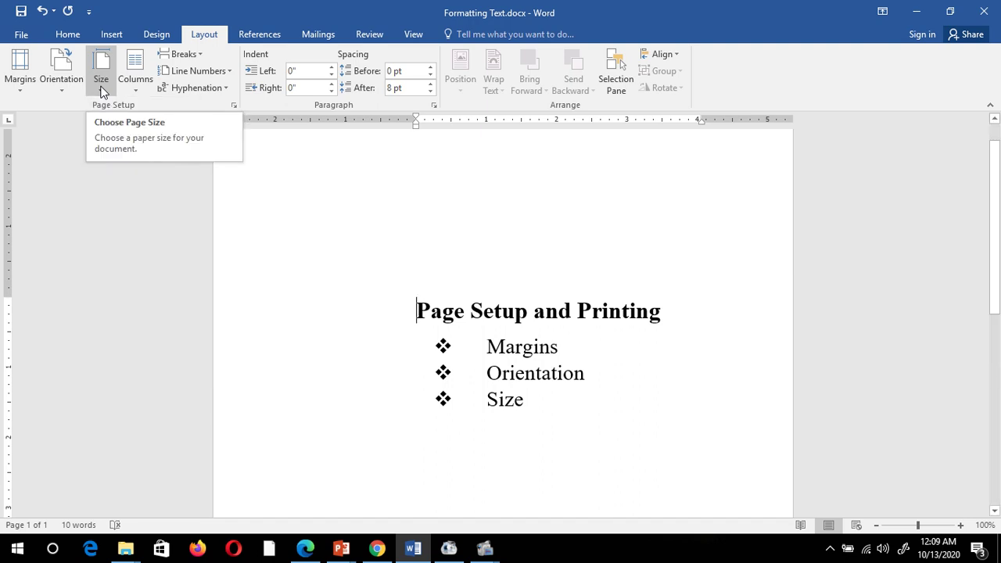
{"action": "left_click", "coordinate": [102, 90]}
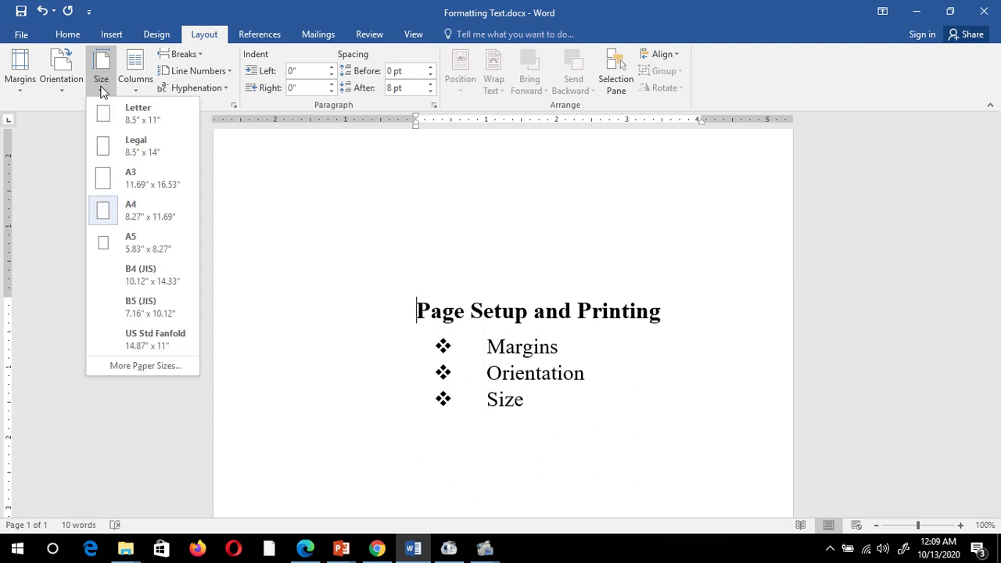
{"action": "left_click", "coordinate": [151, 184]}
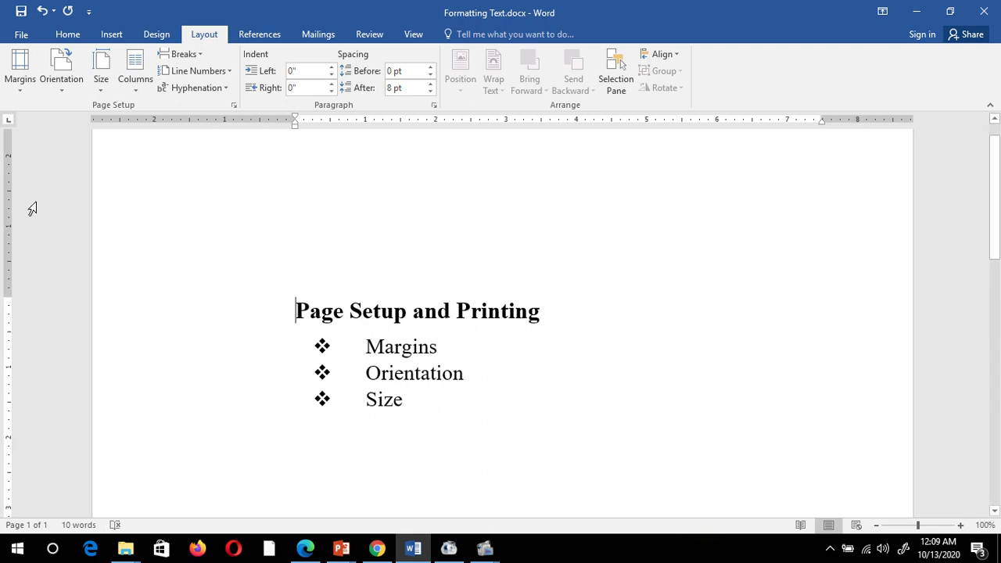
{"action": "left_click", "coordinate": [101, 92]}
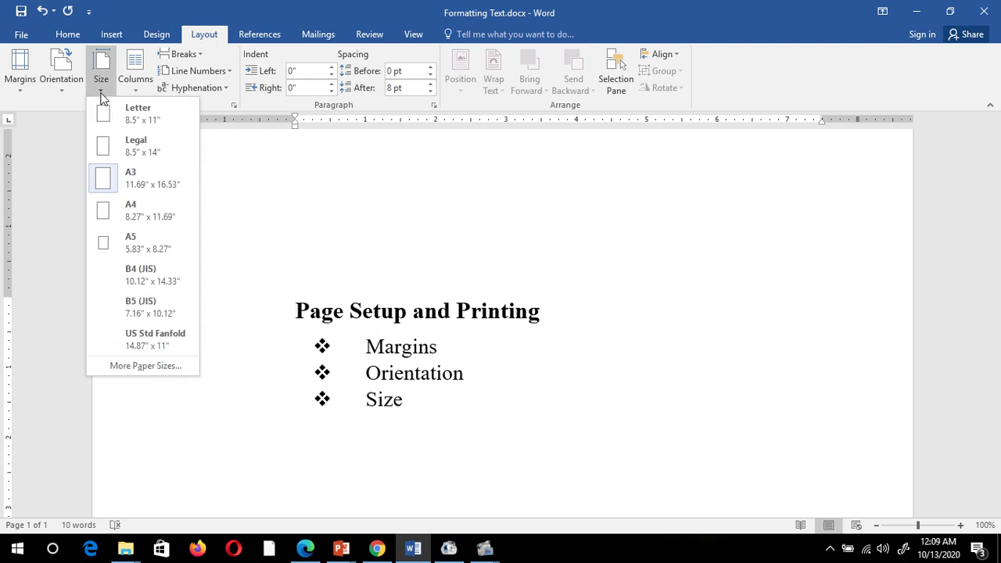
{"action": "left_click", "coordinate": [128, 149]}
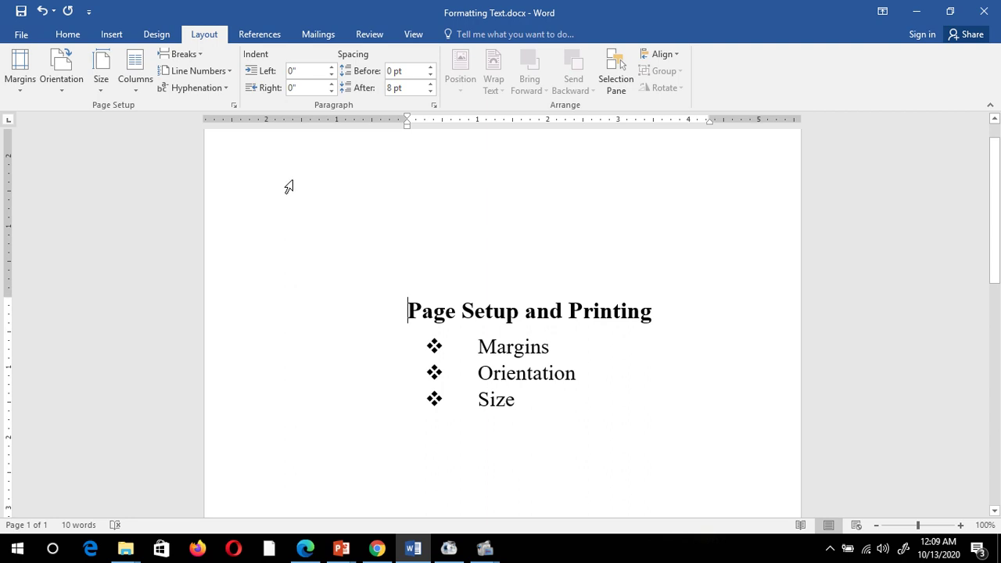
Open More Paper Sizes in Page Setup, leaving the Legal preset selected.
{"action": "left_click", "coordinate": [103, 93]}
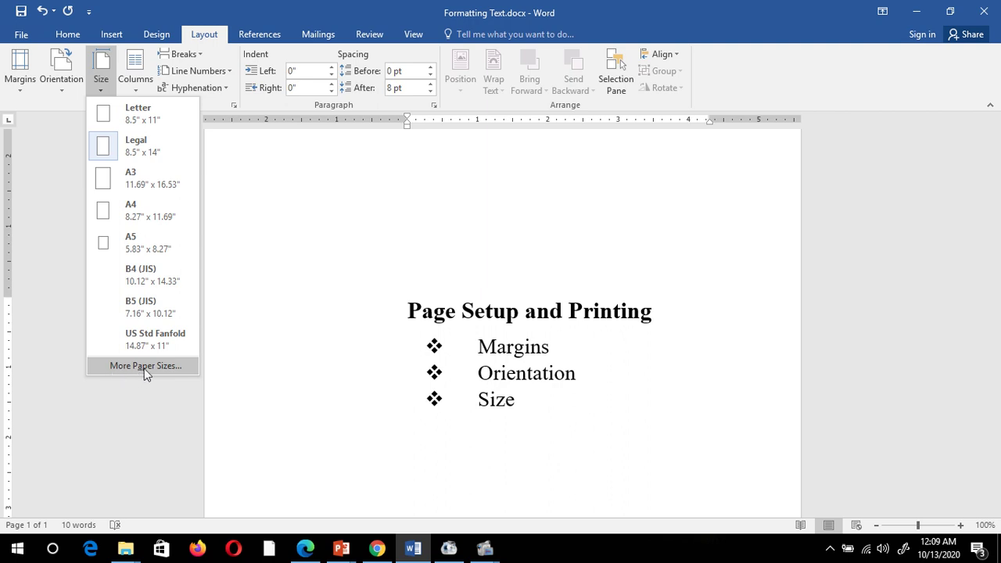
{"action": "left_click", "coordinate": [178, 366]}
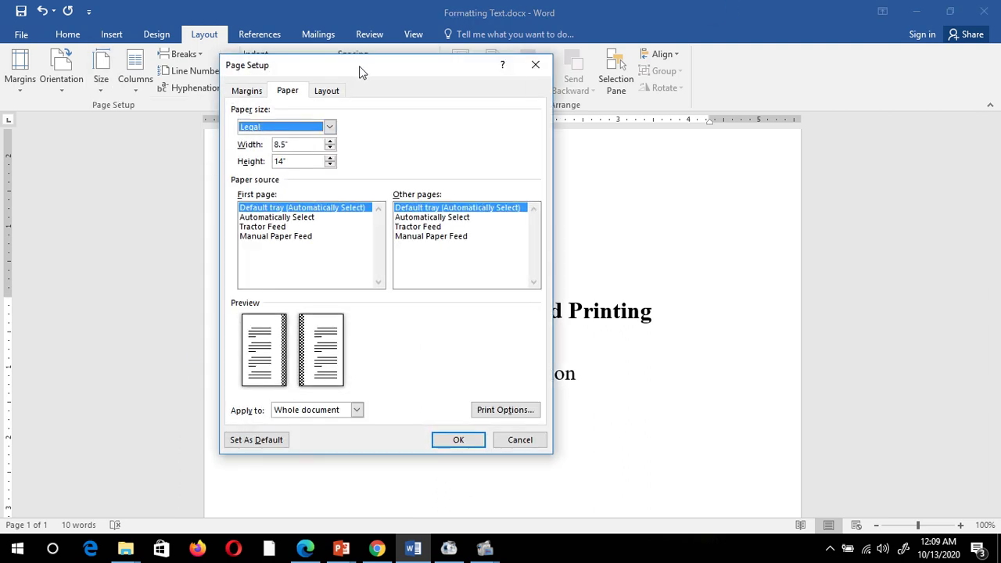
{"action": "left_click_drag", "start_coordinate": [357, 69], "coordinate": [375, 43]}
{"action": "left_click", "coordinate": [347, 100]}
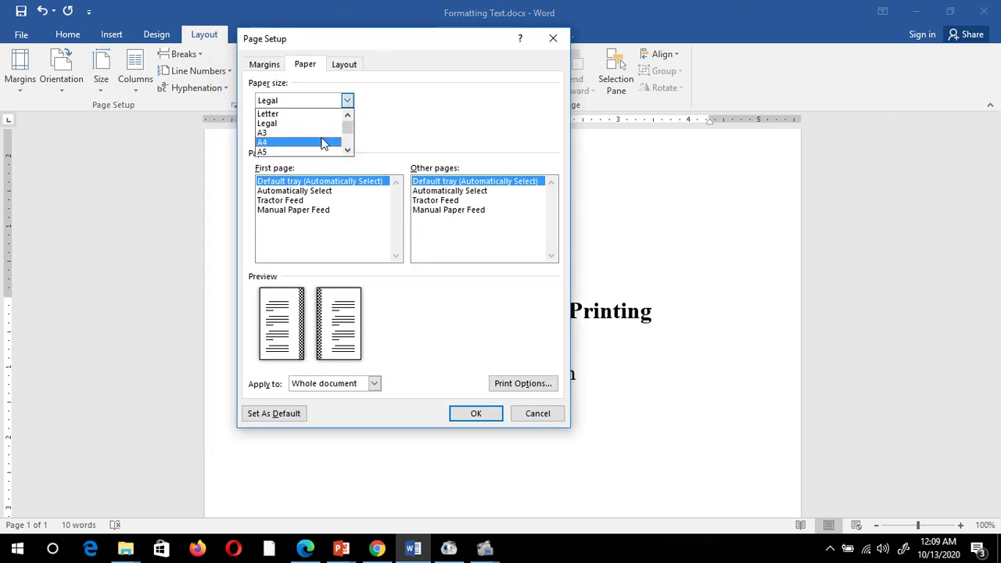
{"action": "scroll", "coordinate": [344, 141], "scroll_direction": "down", "scroll_amount": 2}
{"action": "left_click_drag", "start_coordinate": [349, 141], "coordinate": [349, 117]}
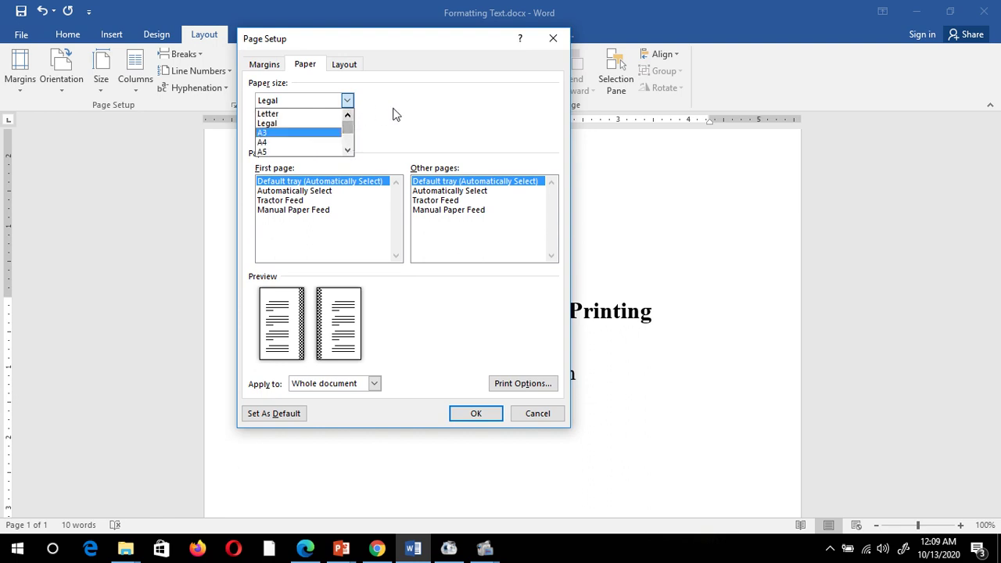
{"action": "left_click", "coordinate": [393, 112]}
Set a custom 9.1" x 14.6" paper size and ignore the printable-area warning.
{"action": "left_click", "coordinate": [348, 115]}
{"action": "left_click", "coordinate": [348, 115]}
{"action": "left_click", "coordinate": [348, 115]}
{"action": "left_click", "coordinate": [349, 115]}
{"action": "left_click", "coordinate": [348, 115]}
{"action": "left_click", "coordinate": [349, 115]}
{"action": "left_click", "coordinate": [347, 130]}
{"action": "left_click", "coordinate": [347, 130]}
{"action": "left_click", "coordinate": [347, 130]}
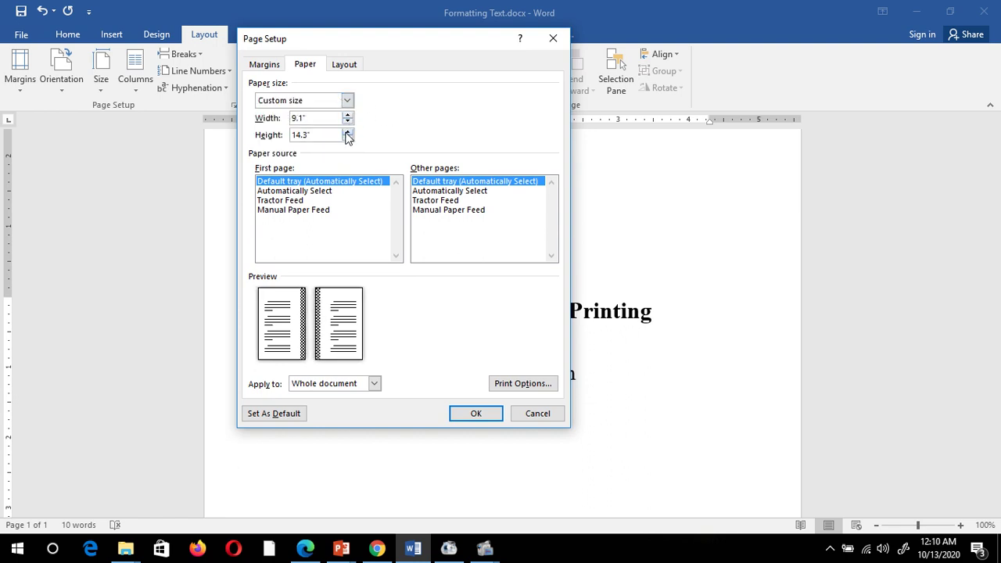
{"action": "left_click", "coordinate": [347, 130]}
{"action": "left_click", "coordinate": [347, 131]}
{"action": "left_click", "coordinate": [347, 131]}
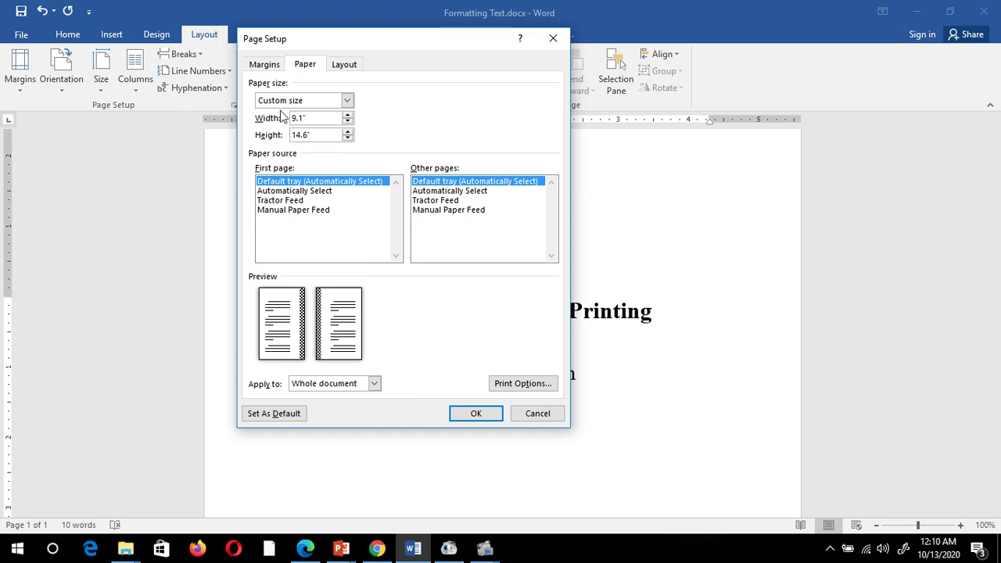
{"action": "left_click", "coordinate": [480, 414]}
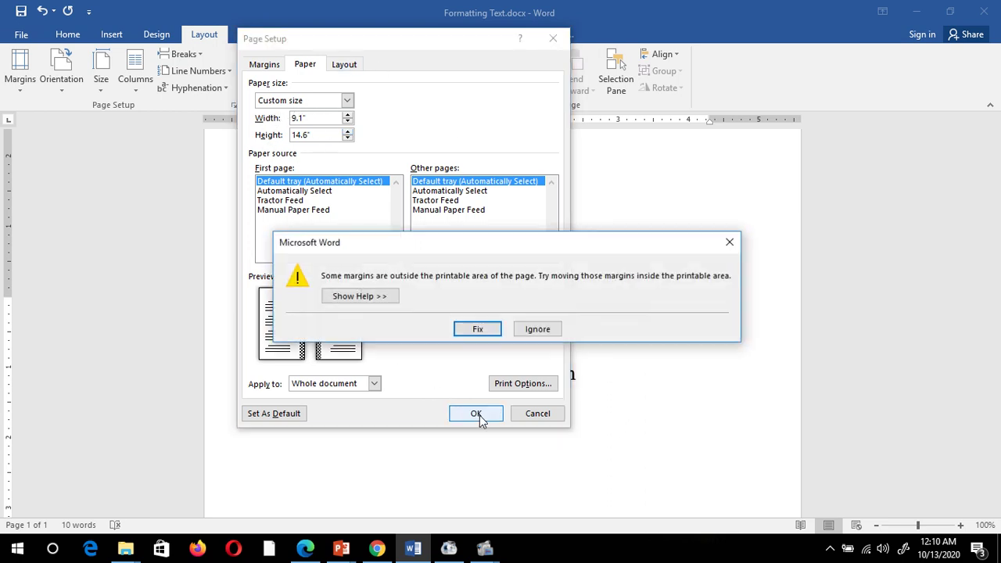
{"action": "left_click", "coordinate": [516, 331]}
{"action": "left_click", "coordinate": [292, 298]}
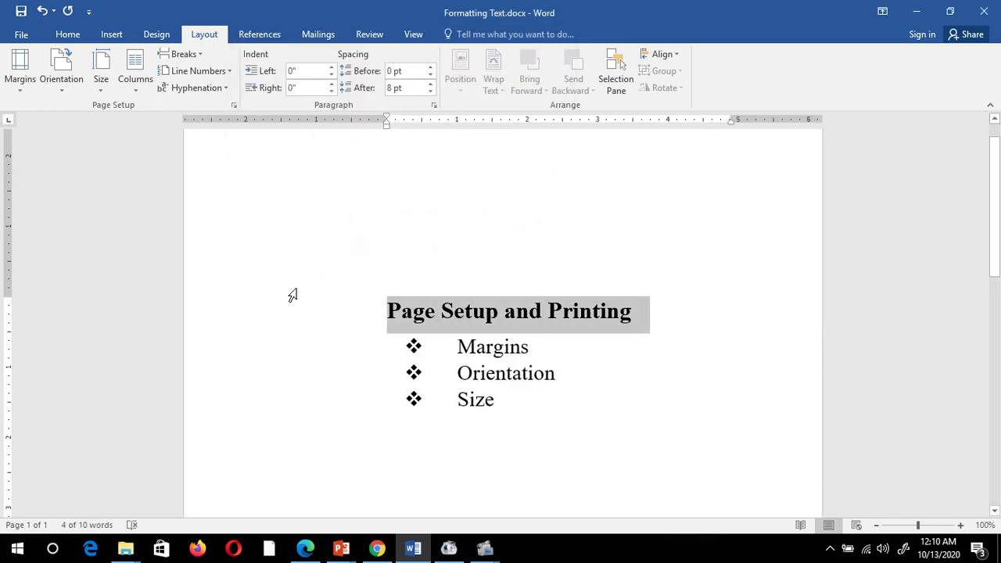
{"action": "left_click", "coordinate": [386, 309]}
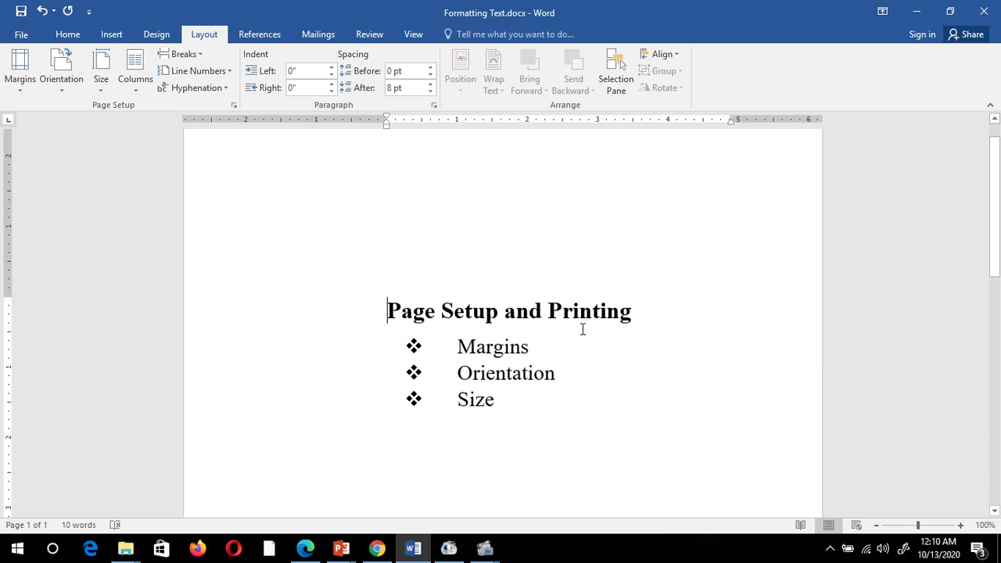
{"action": "left_click_drag", "start_coordinate": [651, 315], "coordinate": [545, 308]}
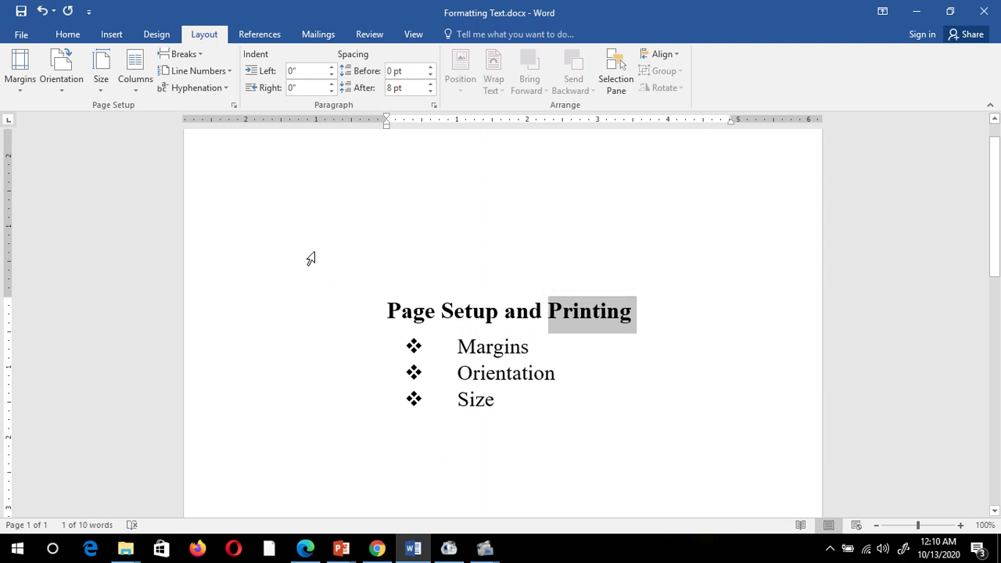
{"action": "key", "text": "shift+Home"}
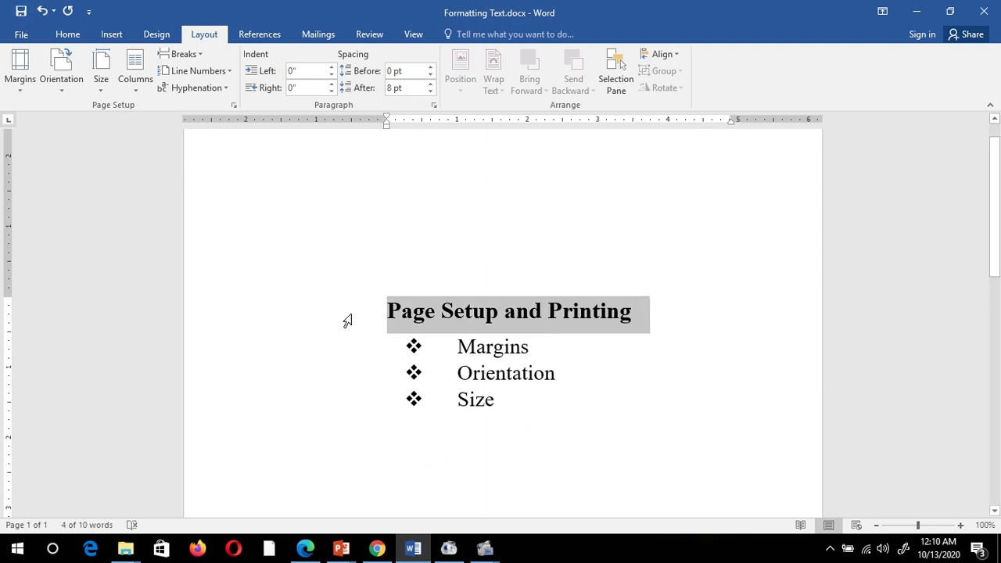
{"action": "left_click", "coordinate": [414, 319]}
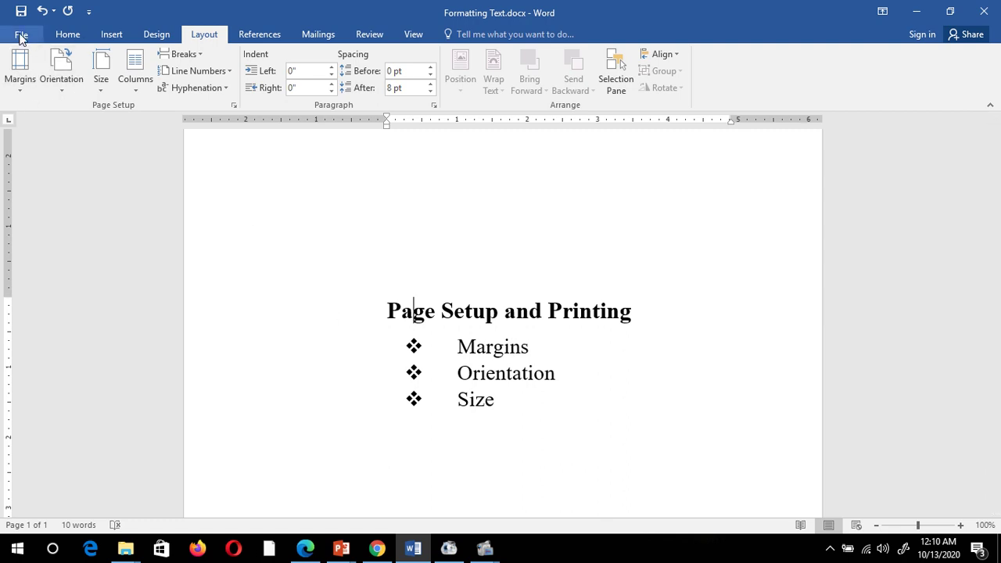
Open File > Print and review the Mirrored margins, 9.1" x 14.6" size and portrait orientation.
{"action": "left_click", "coordinate": [21, 39]}
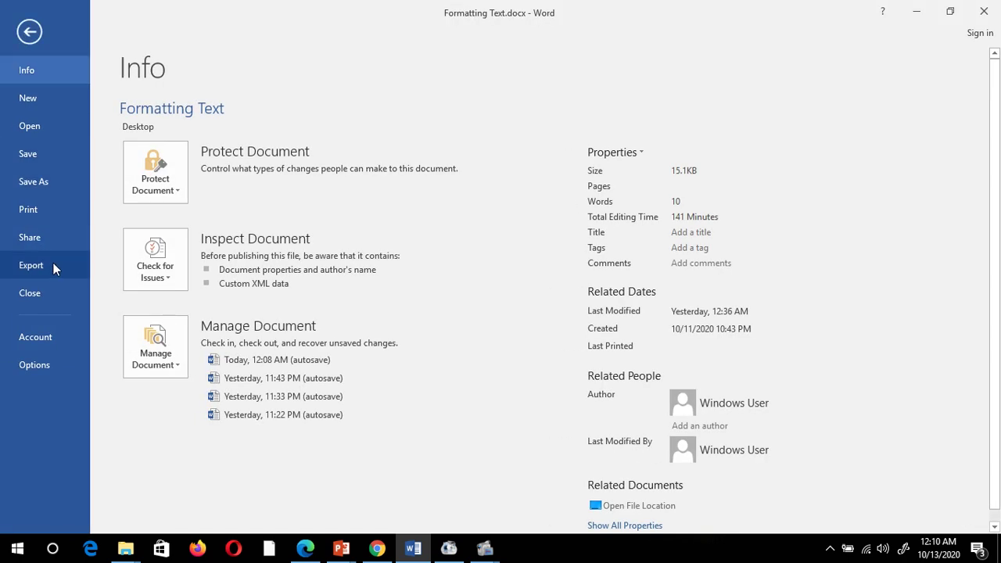
{"action": "left_click", "coordinate": [18, 214]}
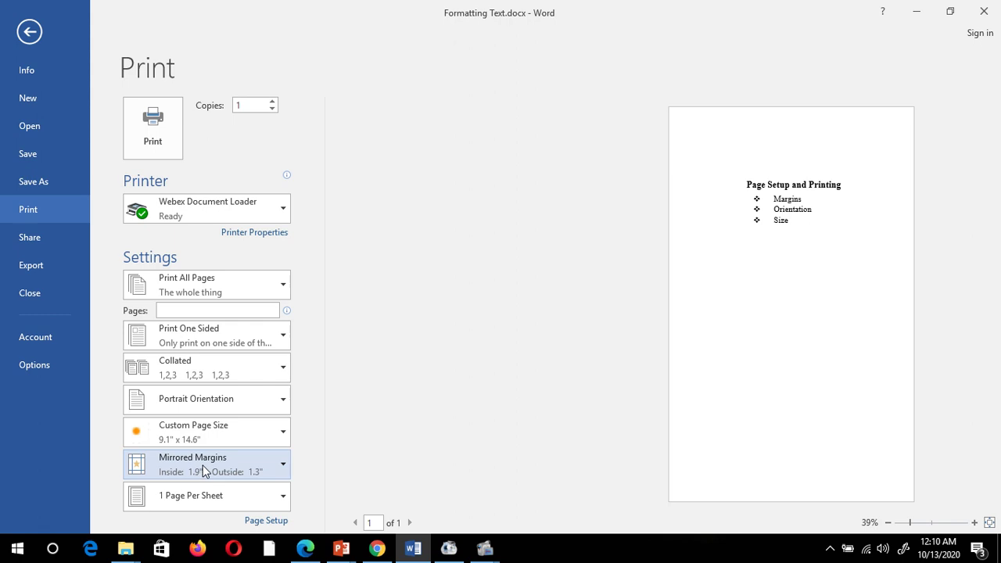
{"action": "left_click", "coordinate": [251, 472]}
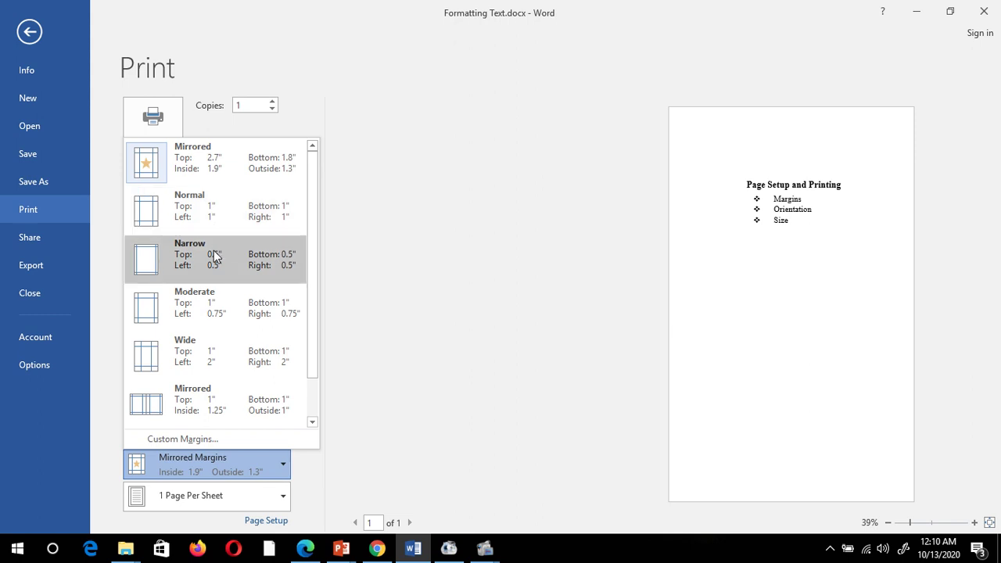
{"action": "left_click", "coordinate": [363, 409]}
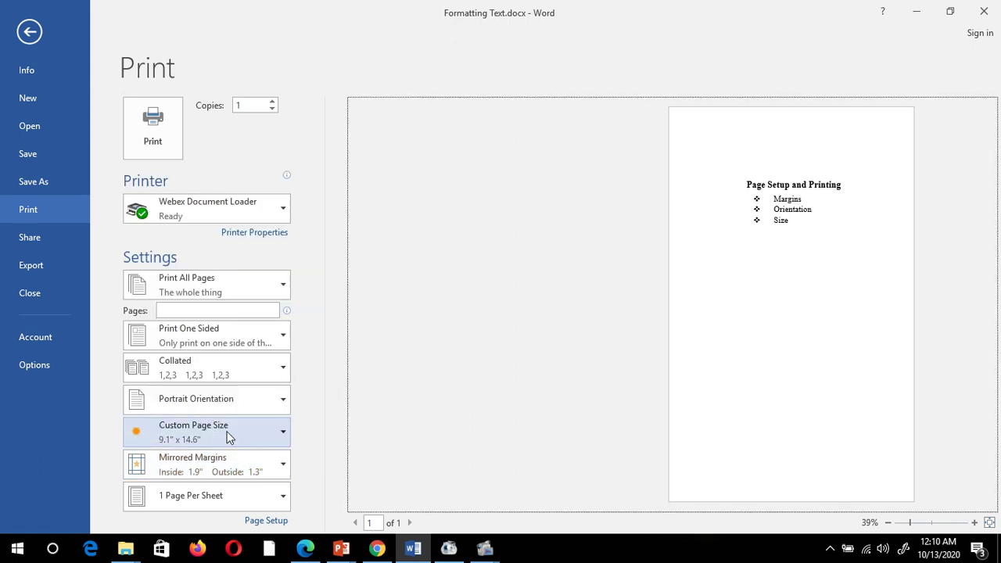
{"action": "left_click", "coordinate": [218, 441]}
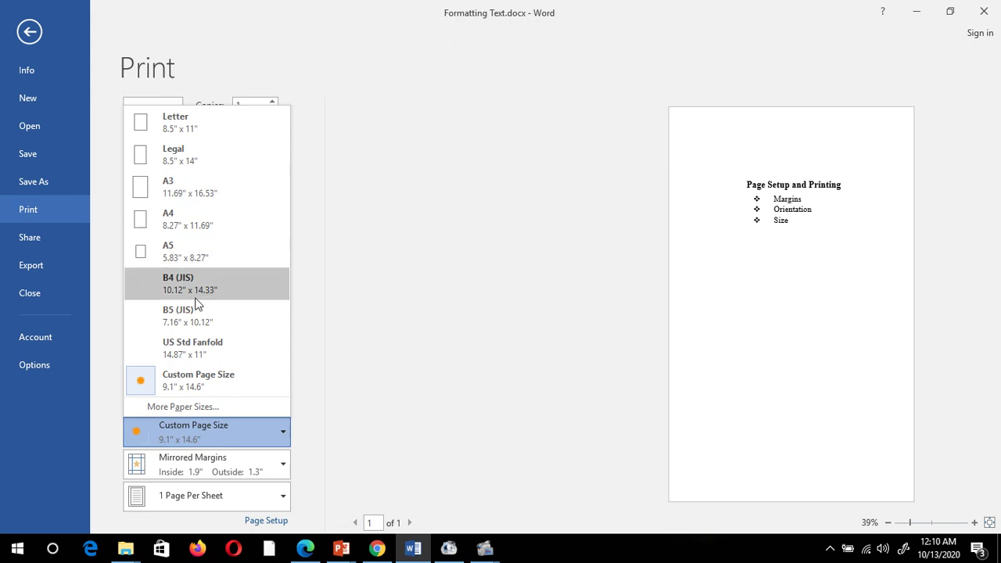
{"action": "left_click", "coordinate": [360, 401]}
{"action": "left_click", "coordinate": [243, 399]}
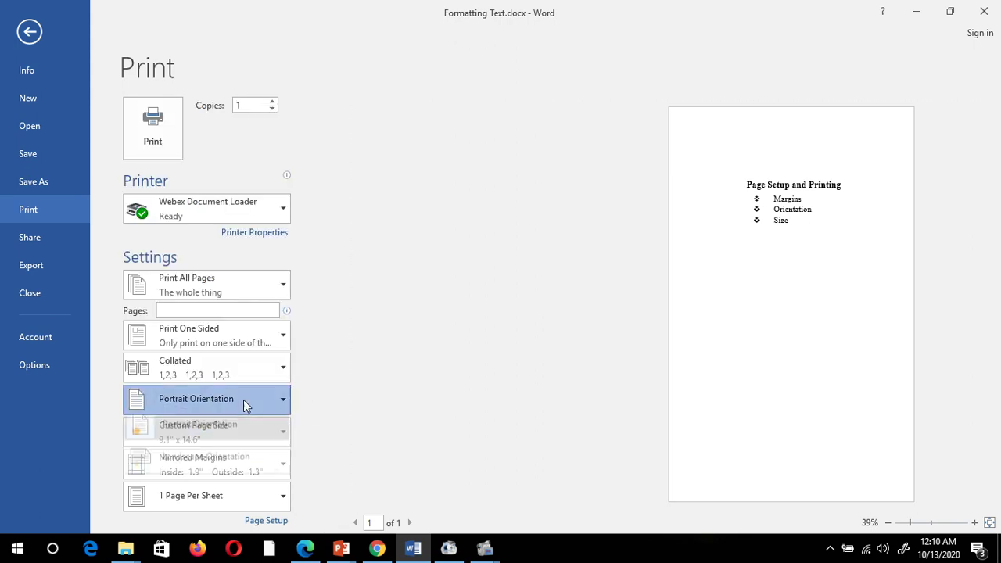
{"action": "left_click", "coordinate": [243, 400]}
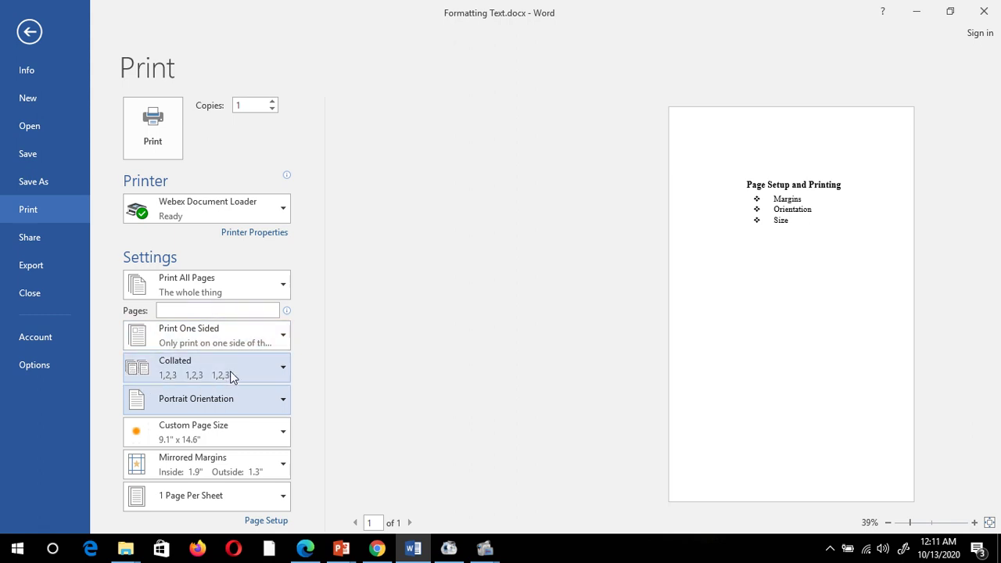
Choose Uncollated printing, then leave the Print backstage for the document.
{"action": "left_click", "coordinate": [282, 369]}
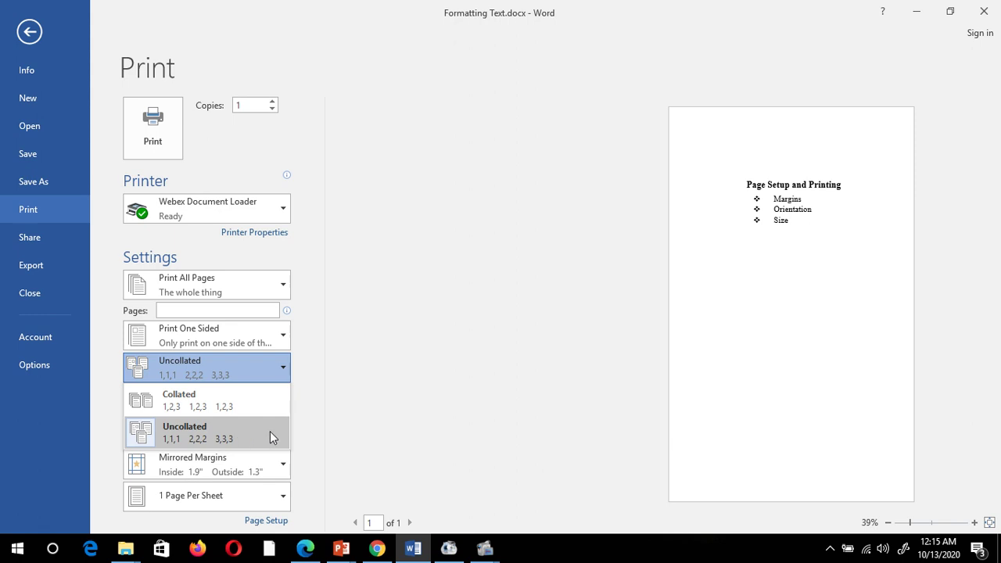
{"action": "left_click", "coordinate": [446, 420]}
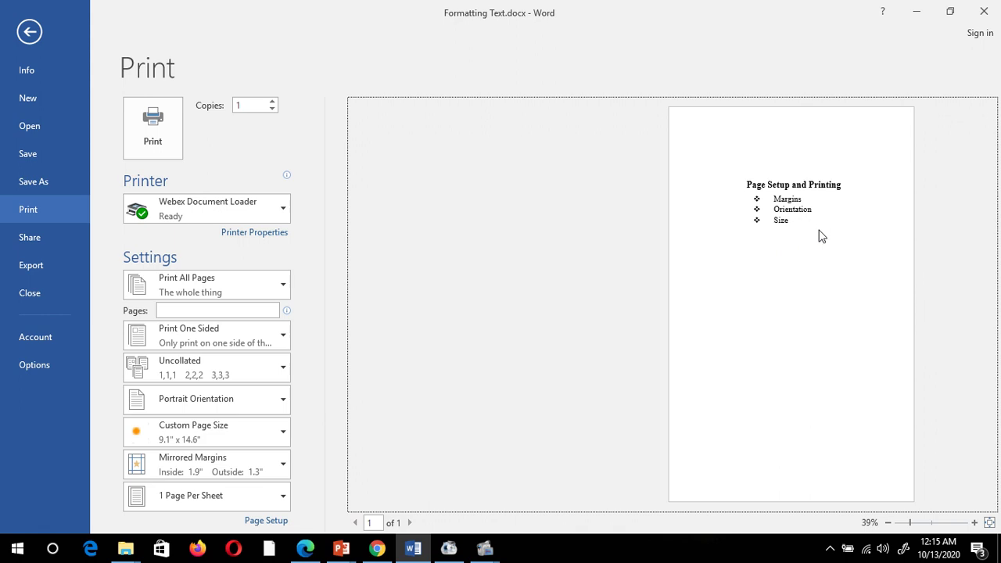
{"action": "key", "text": "Escape"}
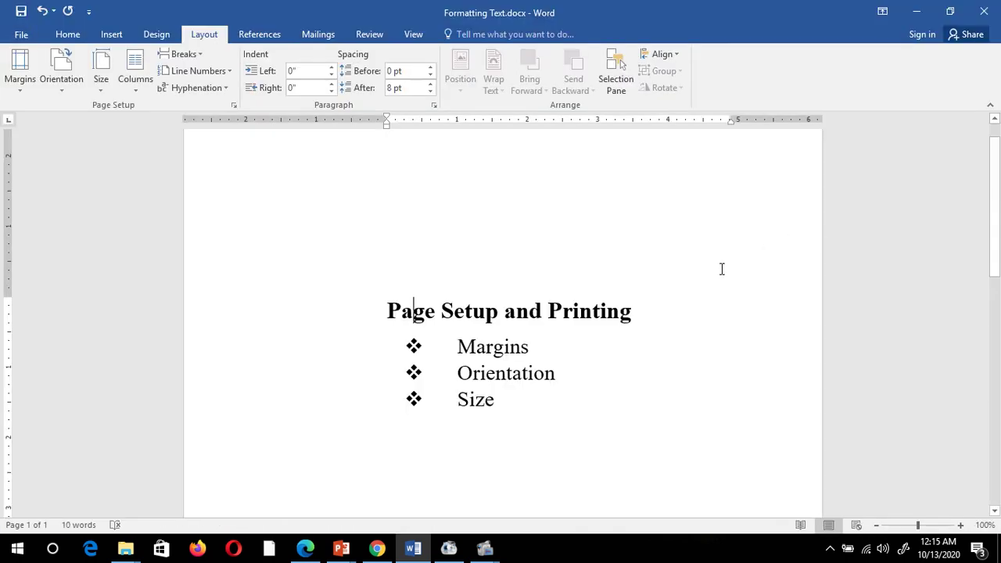